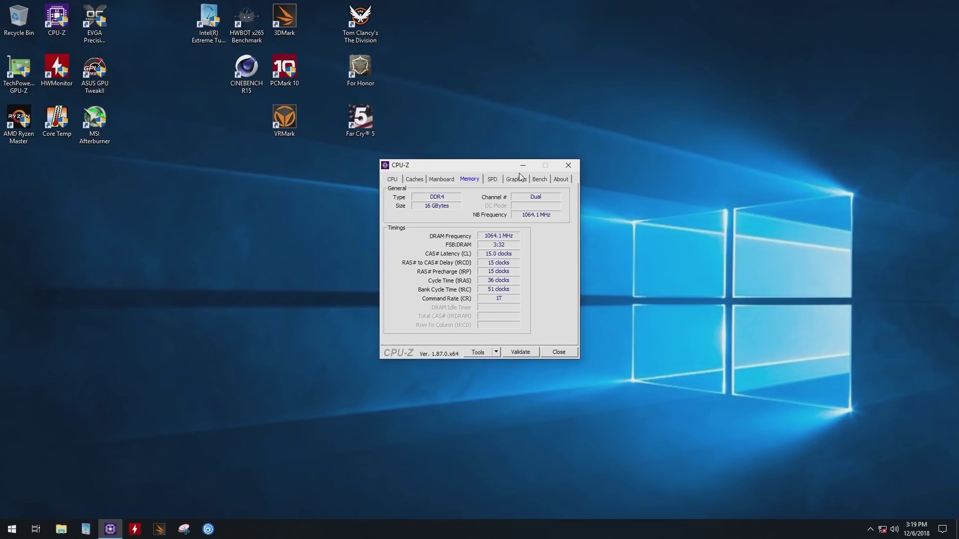
# Step: Check the SPD details of the memory module in Slot #2, and return to the CPU details
pyautogui.click(494, 180)
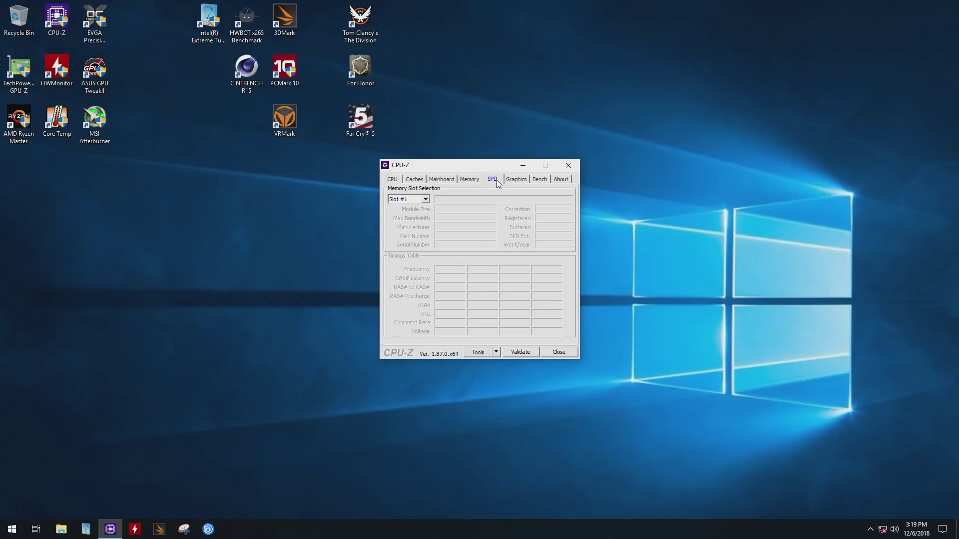
pyautogui.click(425, 199)
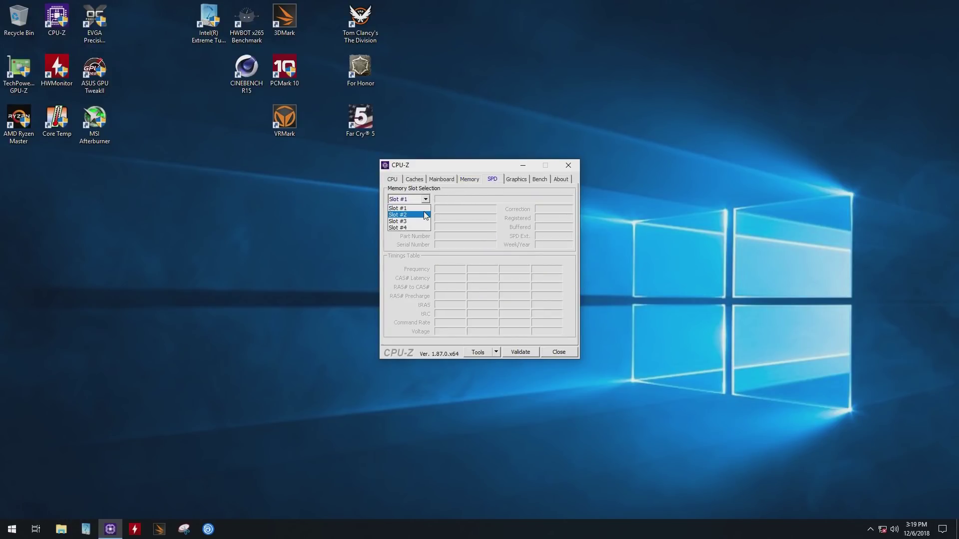
pyautogui.click(425, 214)
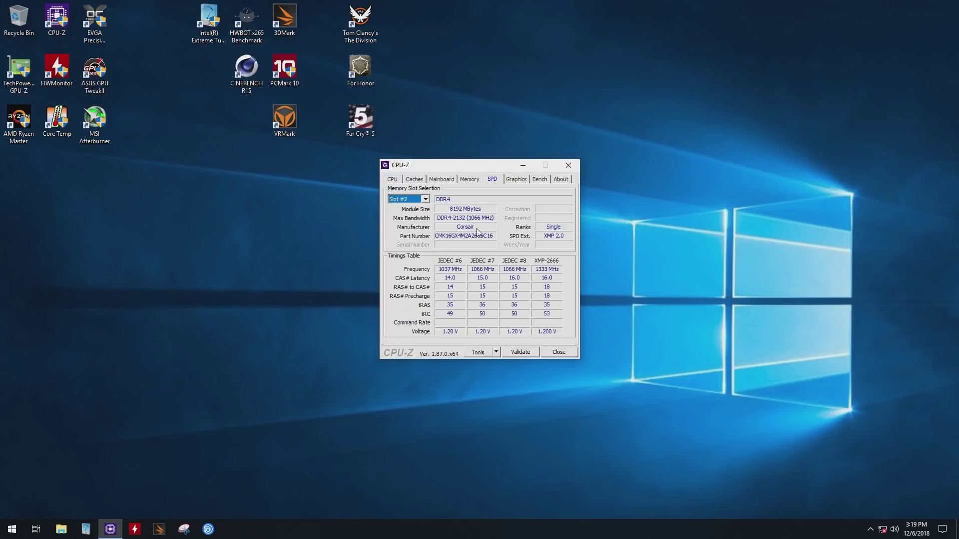
pyautogui.click(393, 181)
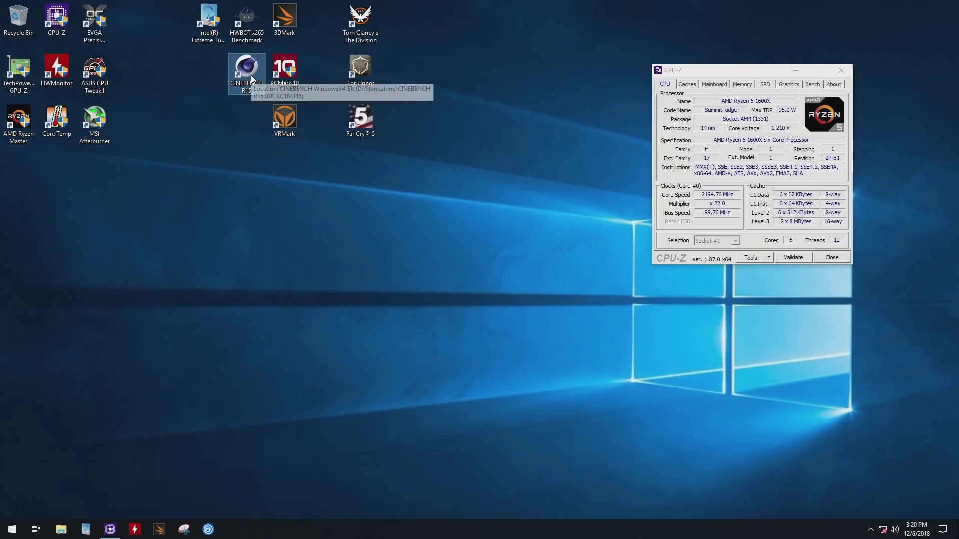
# Step: Launch Cinebench R15, reduce it to a smaller window beside CPU-Z, and run the CPU test while monitoring the core clocks
pyautogui.doubleClick(252, 75)
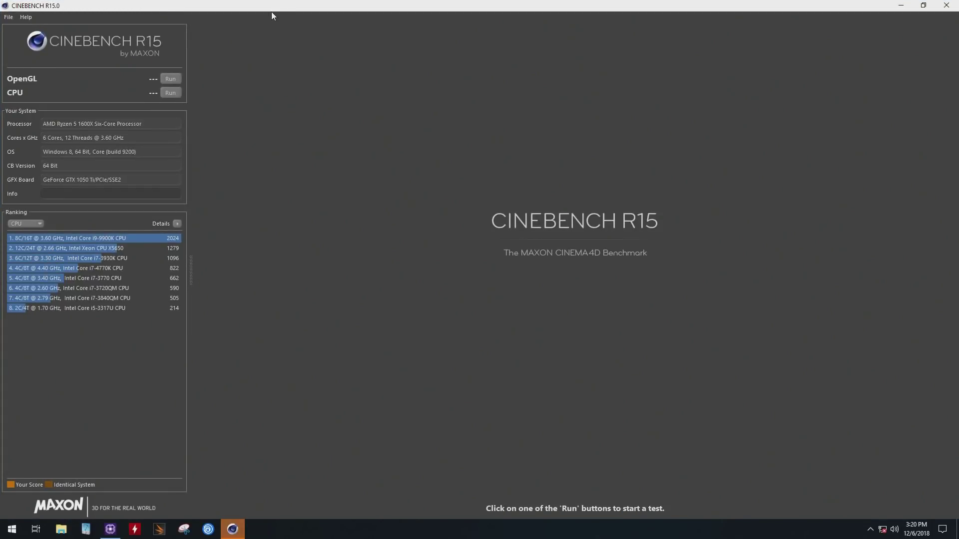
pyautogui.doubleClick(271, 16)
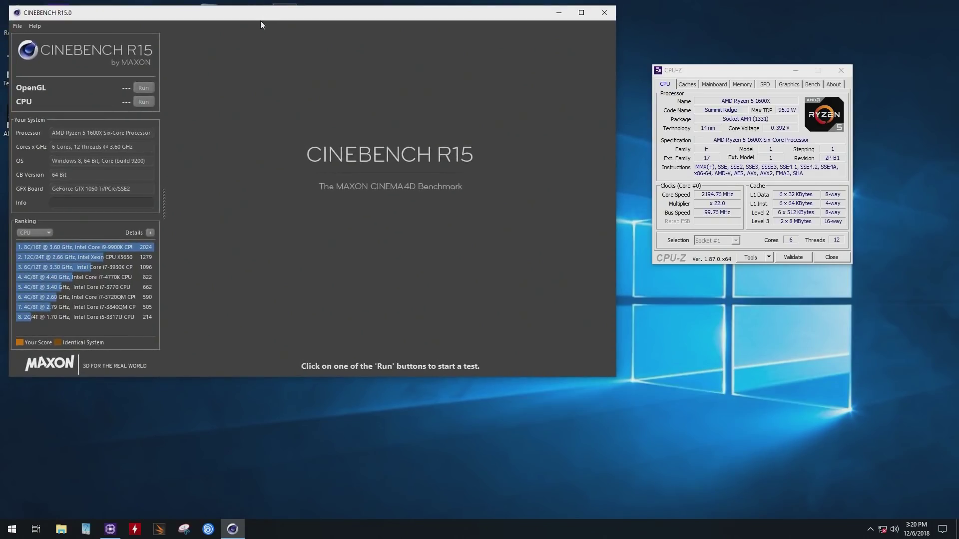
pyautogui.click(143, 103)
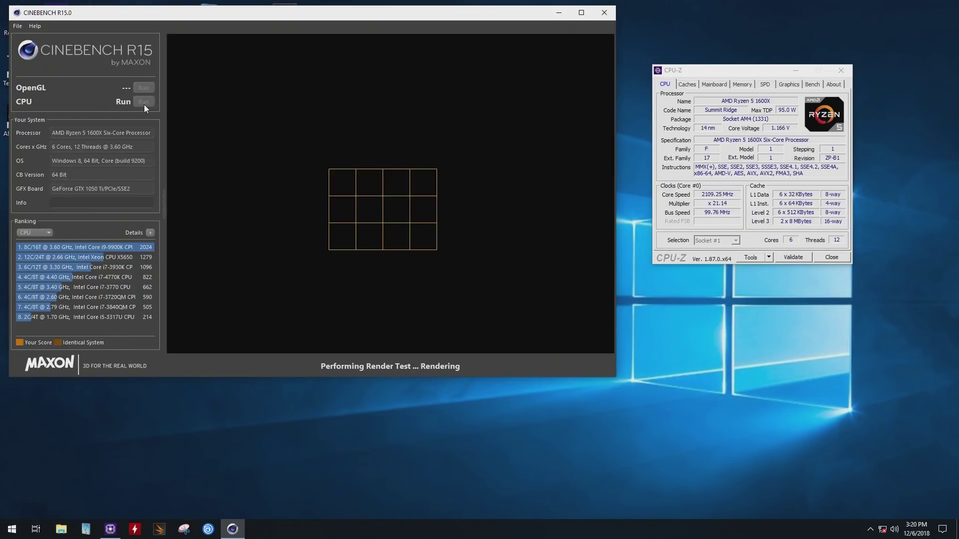
pyautogui.rightClick(687, 229)
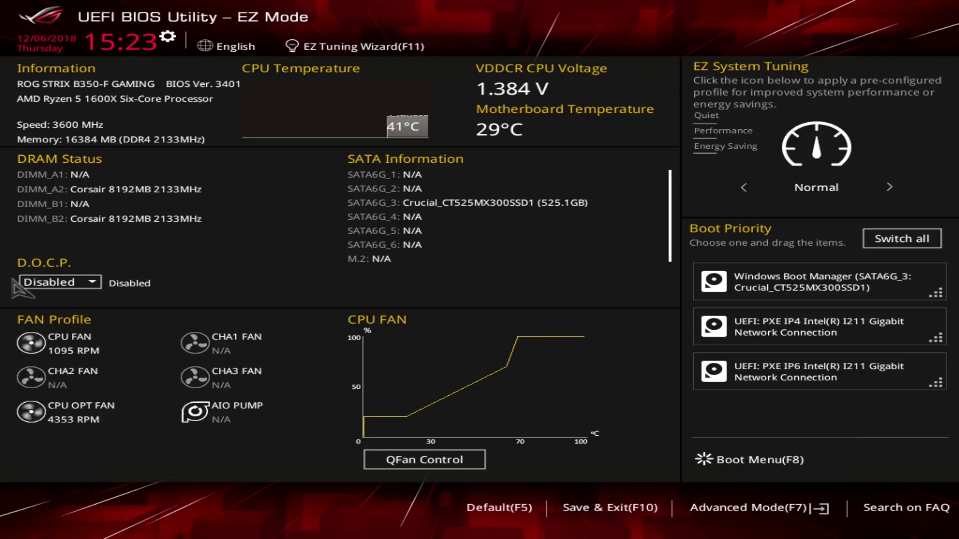
# Step: Set D.O.C.P. to Profile#1 in the BIOS EZ Mode
pyautogui.click(67, 283)
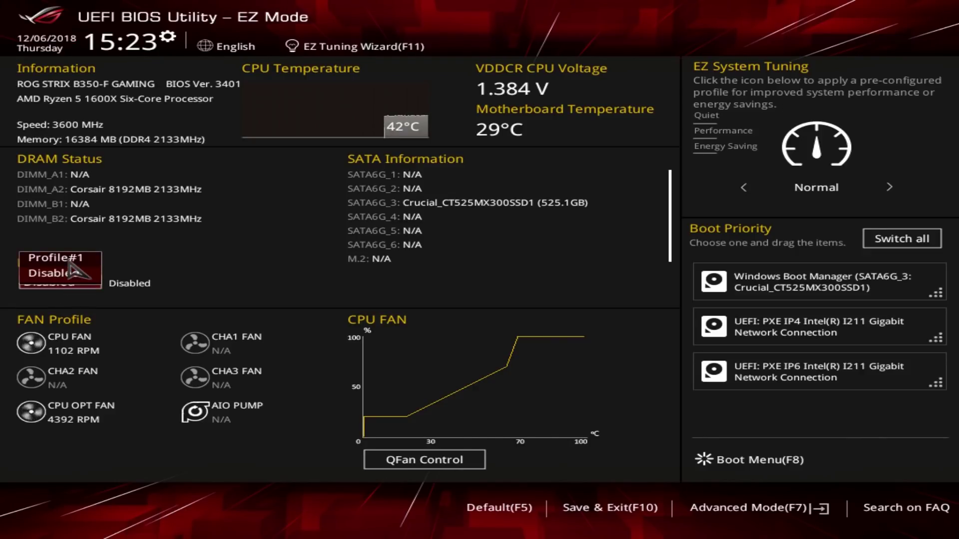
pyautogui.click(67, 260)
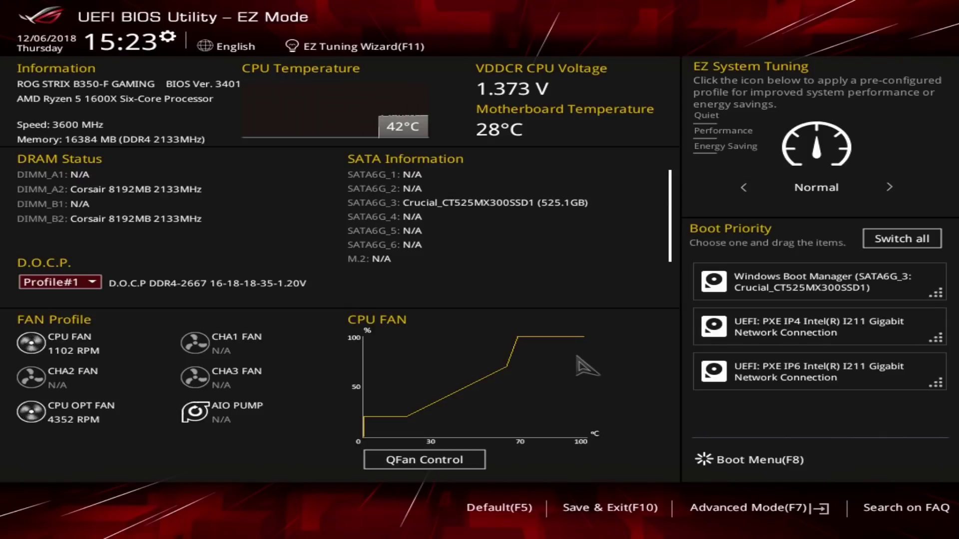
pyautogui.press('F7')
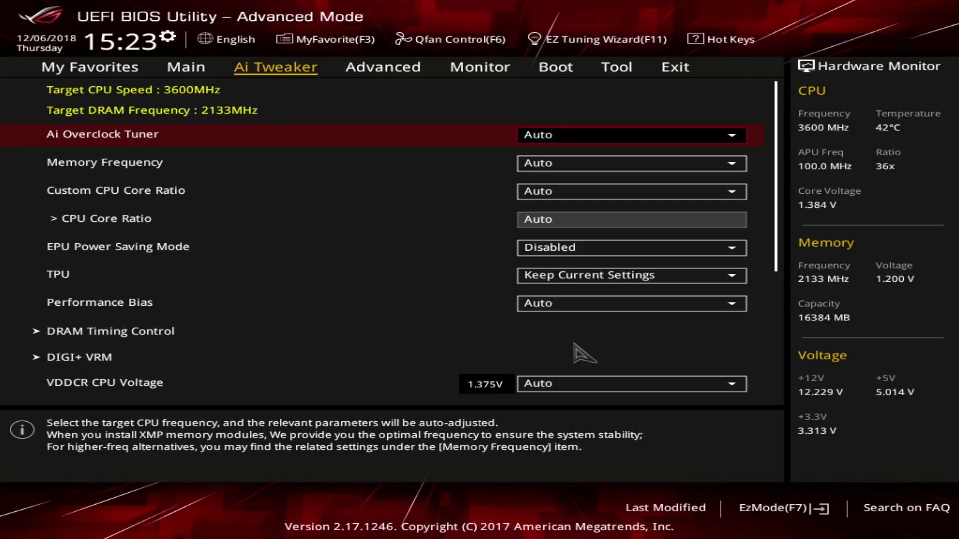
pyautogui.press('Return')
pyautogui.press('Down')
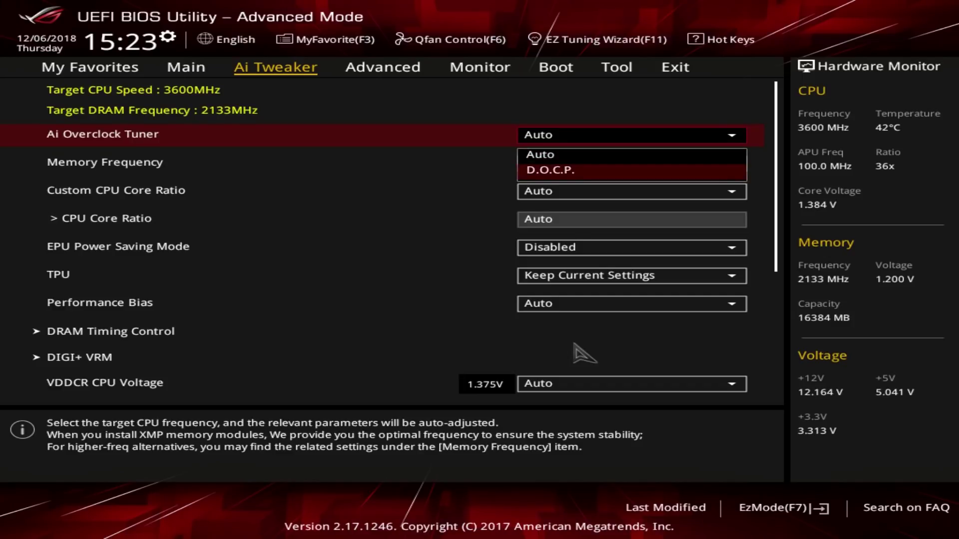
pyautogui.press('Return')
pyautogui.press('Down')
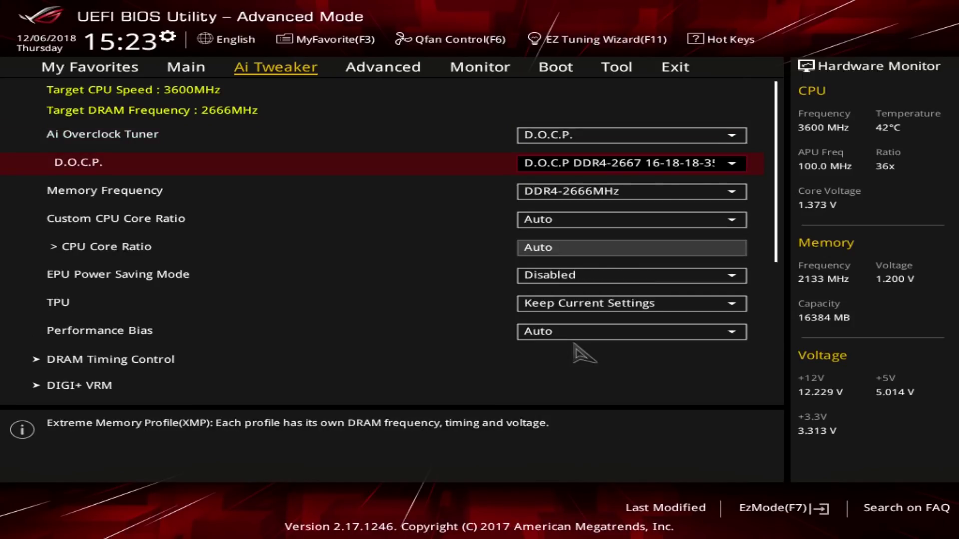
pyautogui.press('Return')
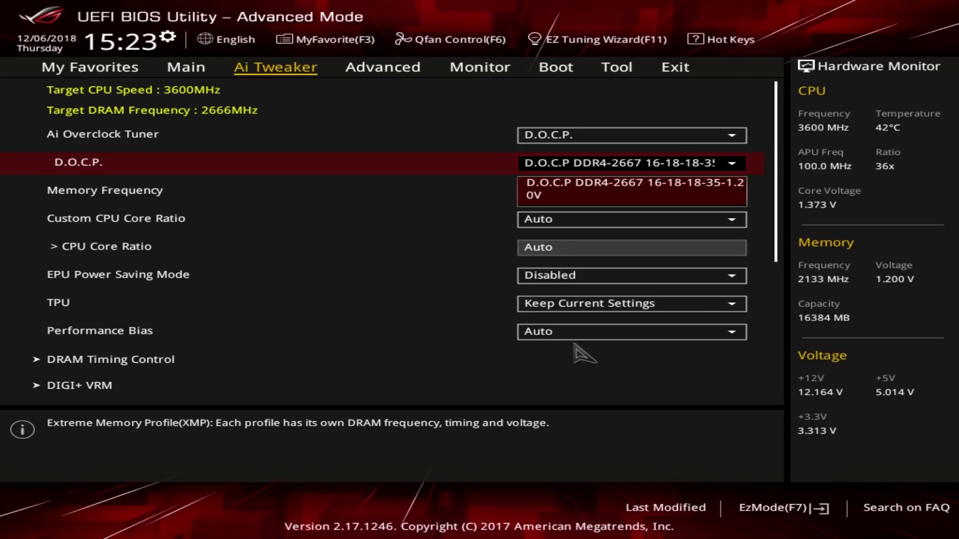
pyautogui.press('Return')
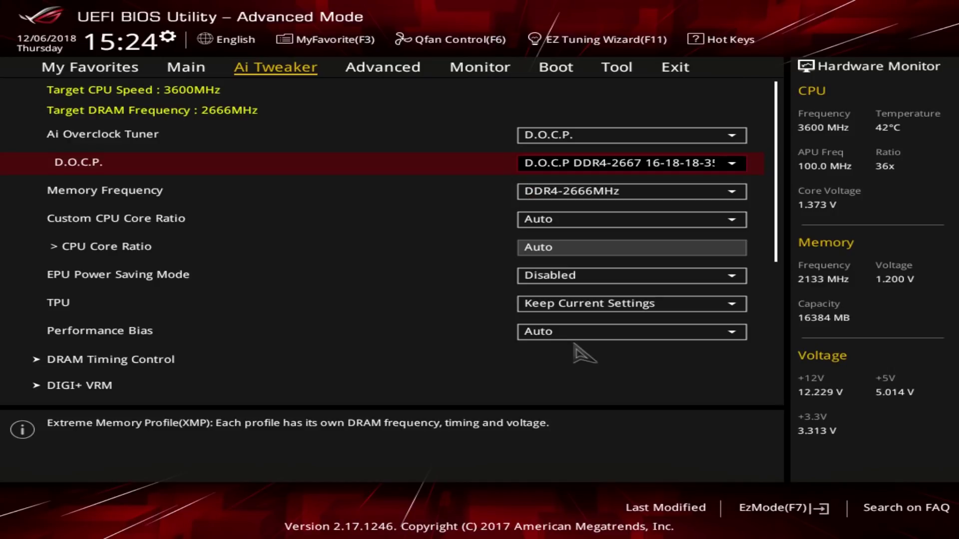
pyautogui.press('F10')
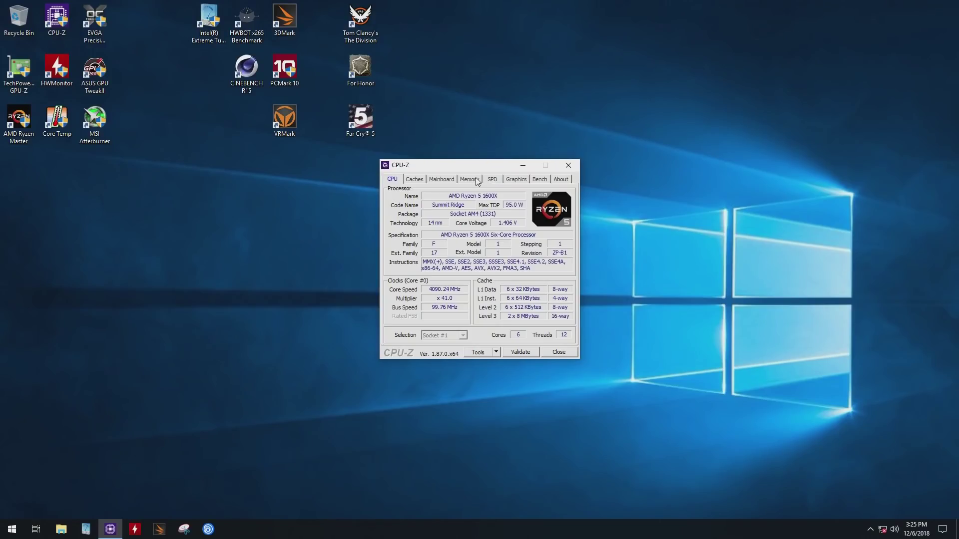
# Step: Check the memory details in CPU-Z, and rerun the Cinebench R15 CPU test in a smaller window while monitoring the core clocks
pyautogui.click(476, 180)
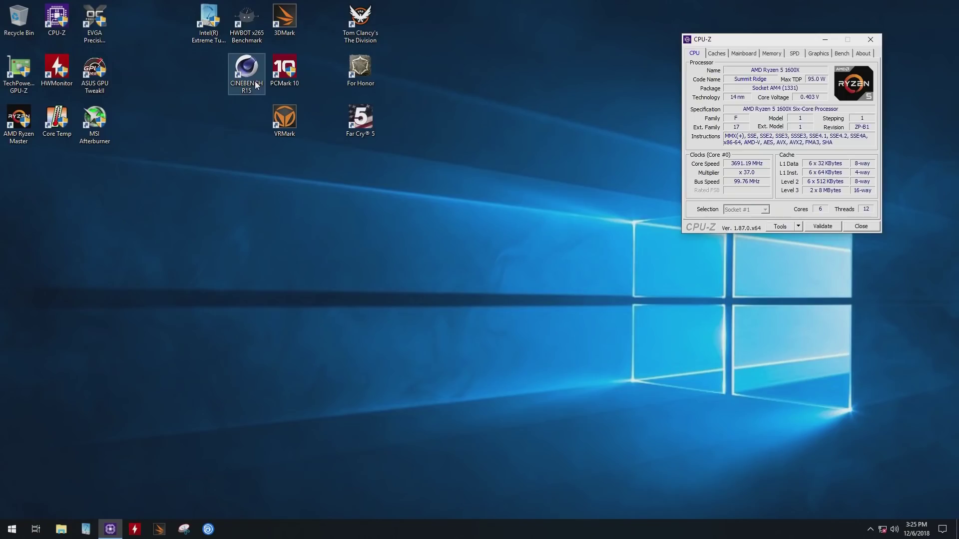
pyautogui.click(256, 85)
pyautogui.doubleClick(256, 85)
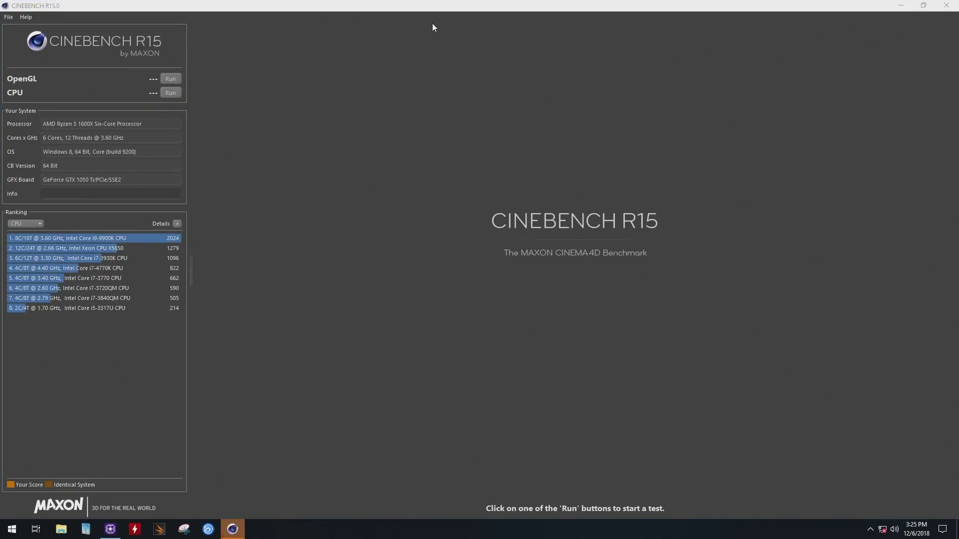
pyautogui.doubleClick(433, 6)
pyautogui.click(143, 102)
pyautogui.rightClick(694, 210)
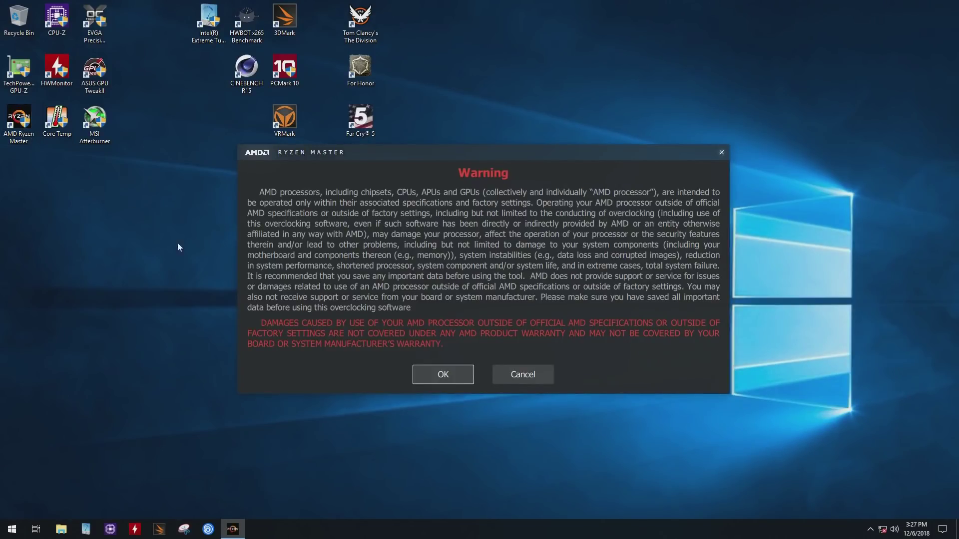
# Step: Accept the Ryzen Master overclocking warning and enable Voltage Control in Profile 1
pyautogui.click(419, 377)
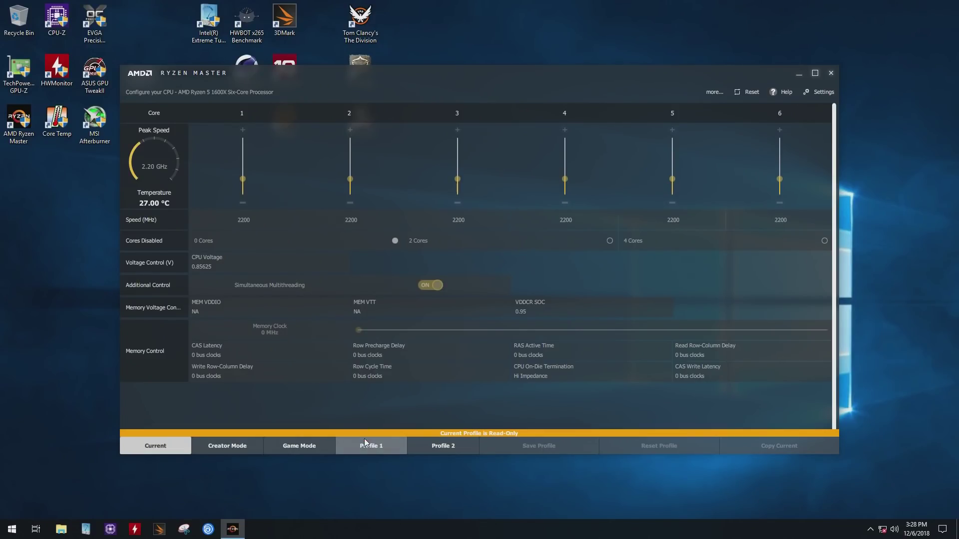
pyautogui.click(364, 442)
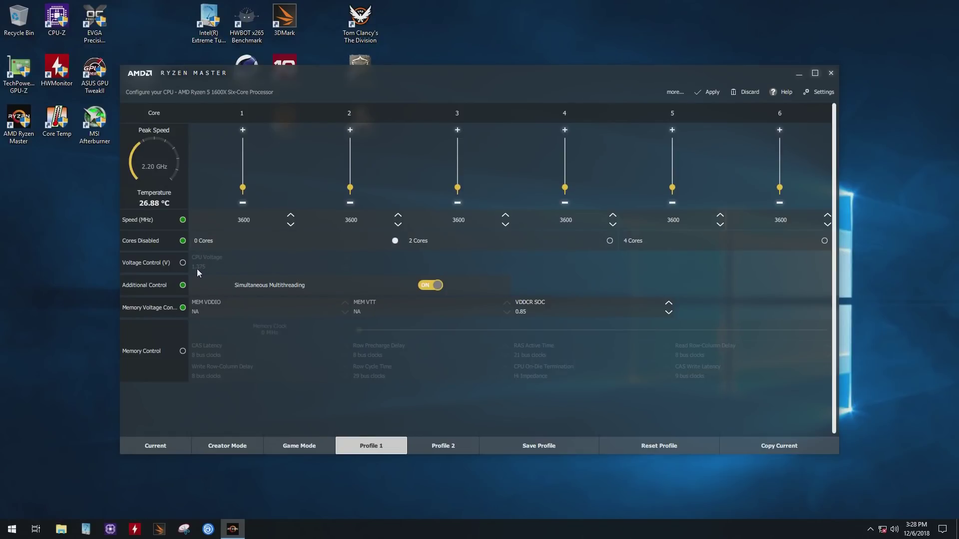
pyautogui.click(182, 263)
# Step: Raise the speed of all six CPU cores to 3700 MHz in Profile 1
pyautogui.click(243, 130)
pyautogui.click(243, 130)
pyautogui.click(243, 130)
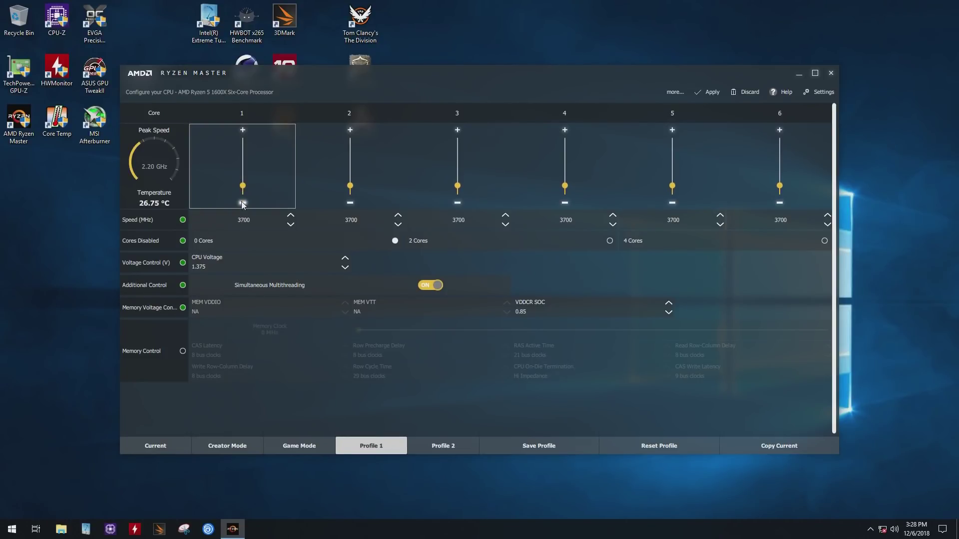